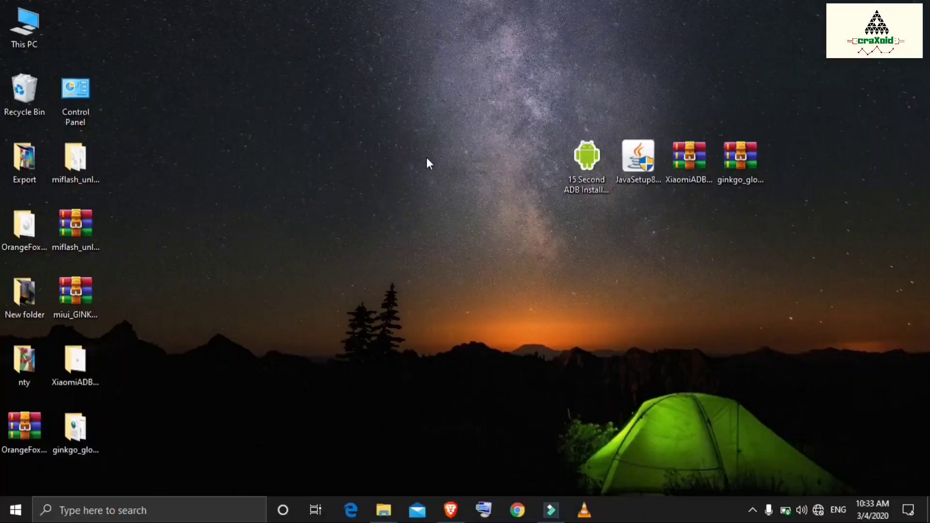
right_click(426, 157)
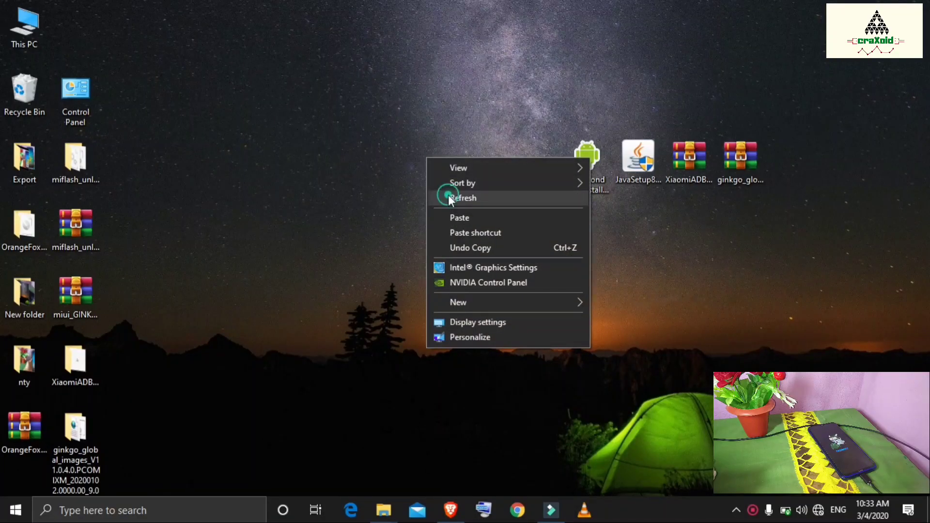
left_click(448, 196)
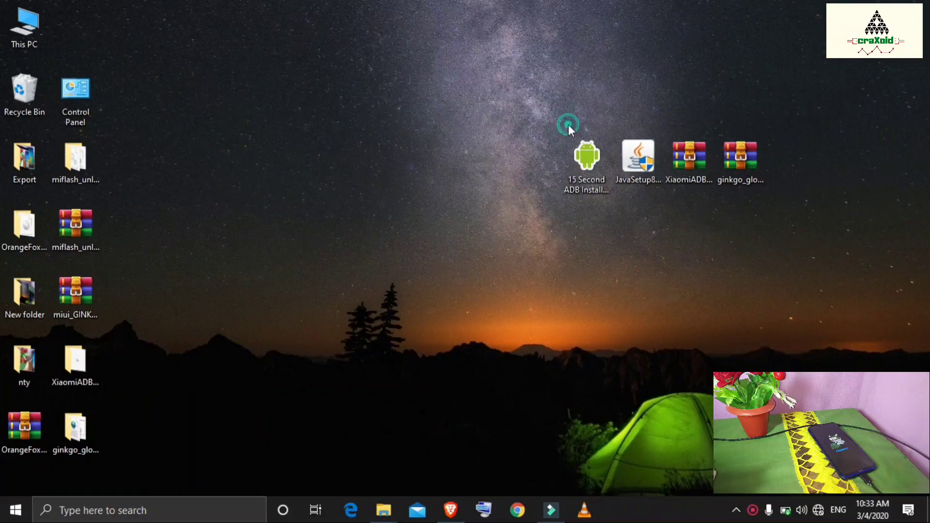
left_click_drag(568, 124, 767, 217)
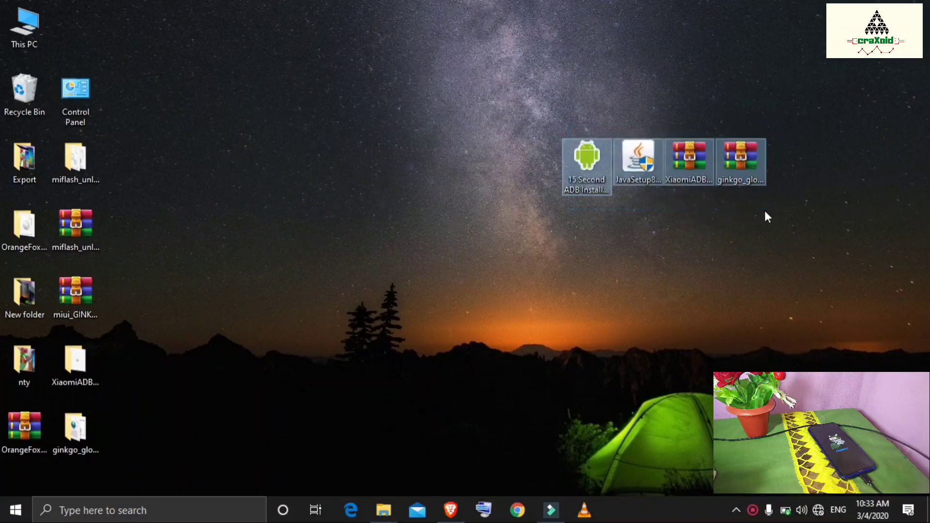
left_click(609, 221)
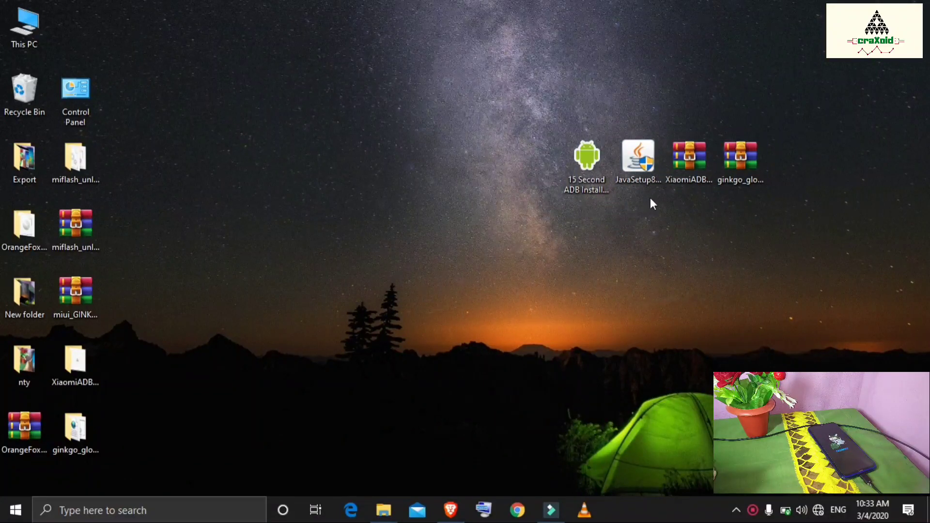
Run 15 Second ADB Installer v1.4.5 as administrator and agree to install ADB and Fastboot system-wide
left_click(594, 188)
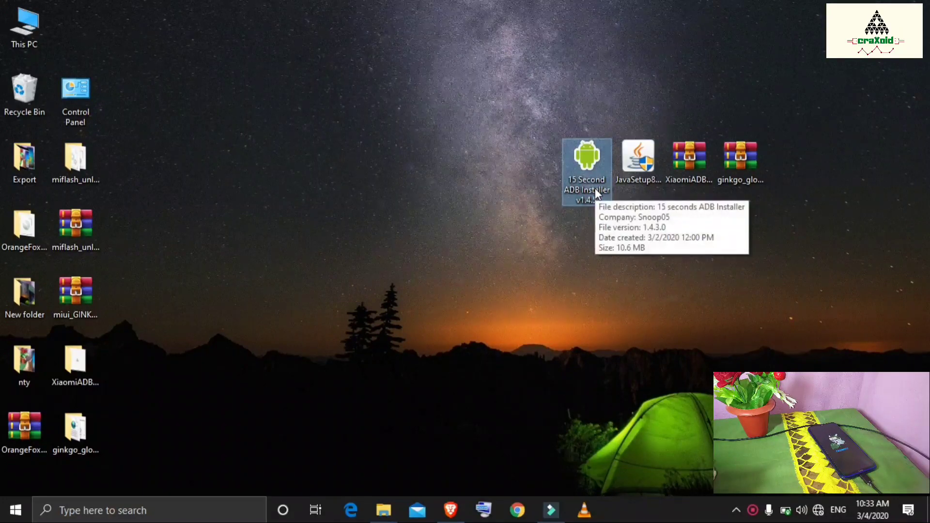
right_click(589, 173)
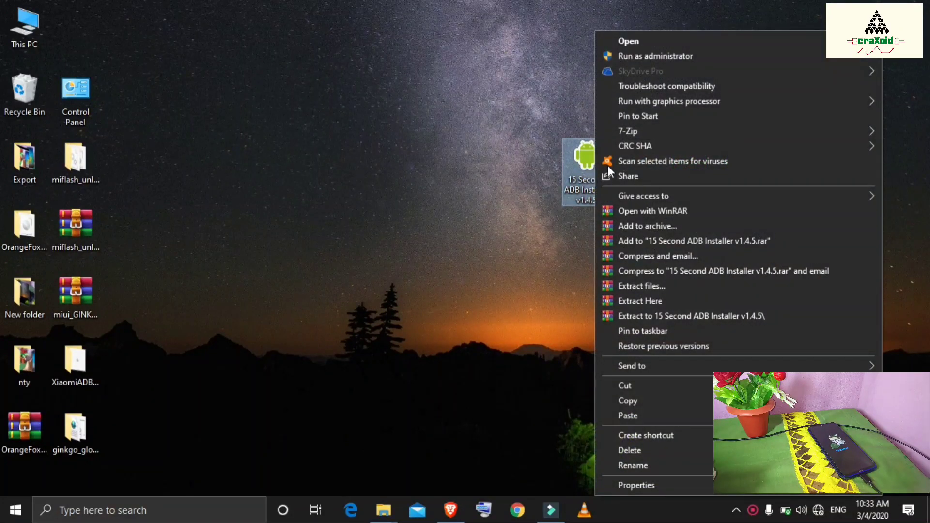
left_click(635, 56)
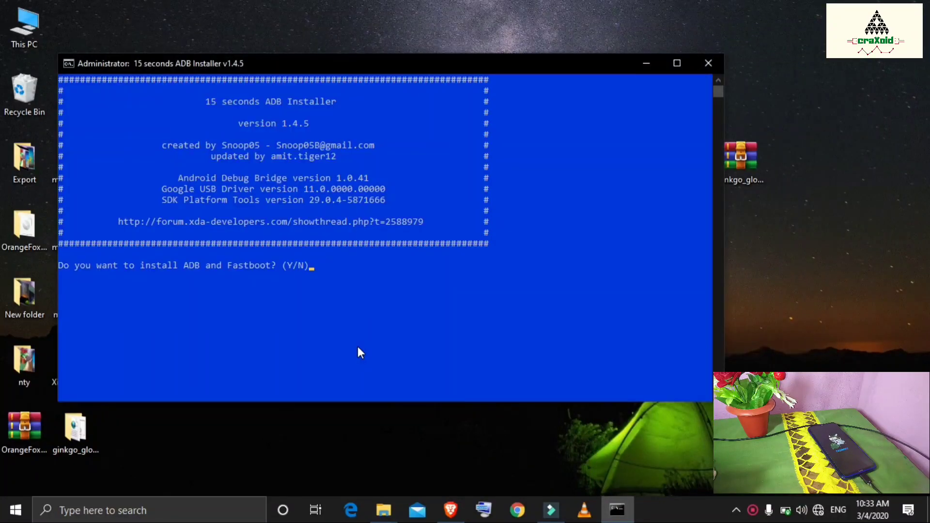
type("y")
key("Return")
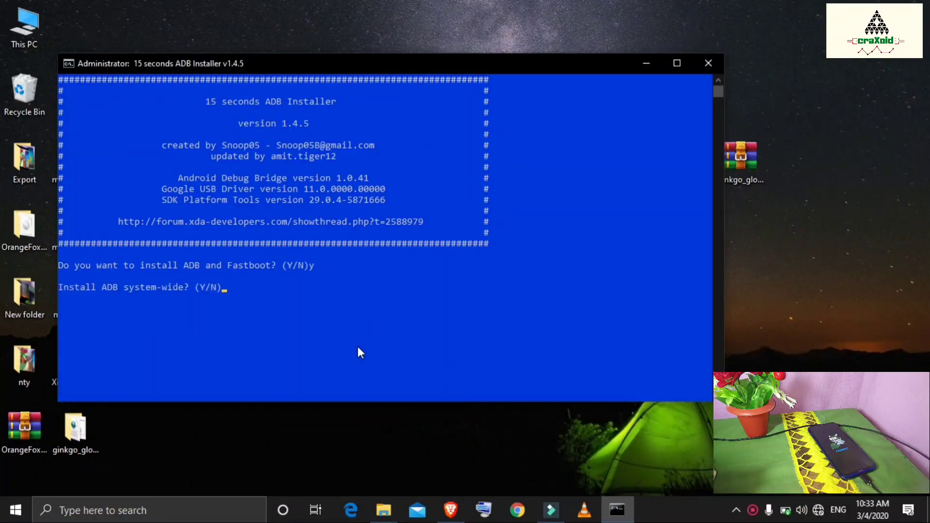
type("y")
key("Return")
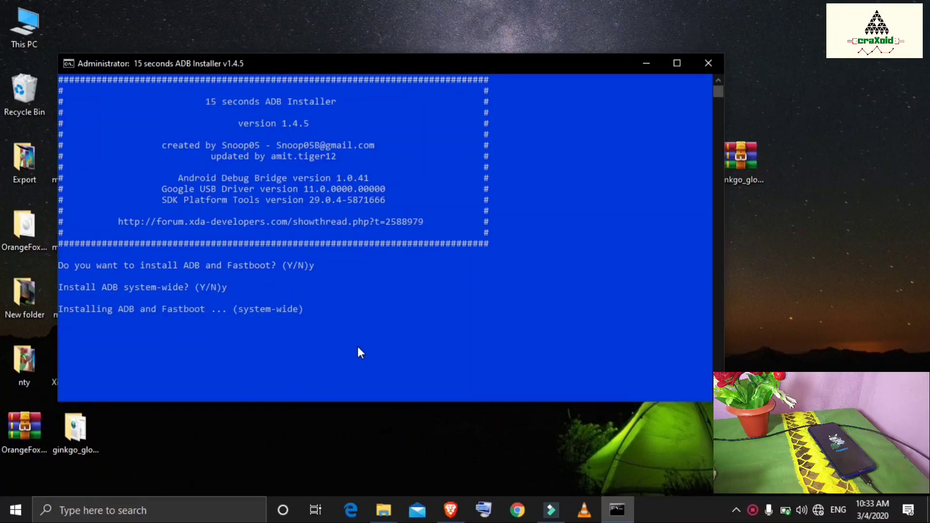
Agree to install the device drivers and complete the Device Driver Installation Wizard
type("y")
key("Return")
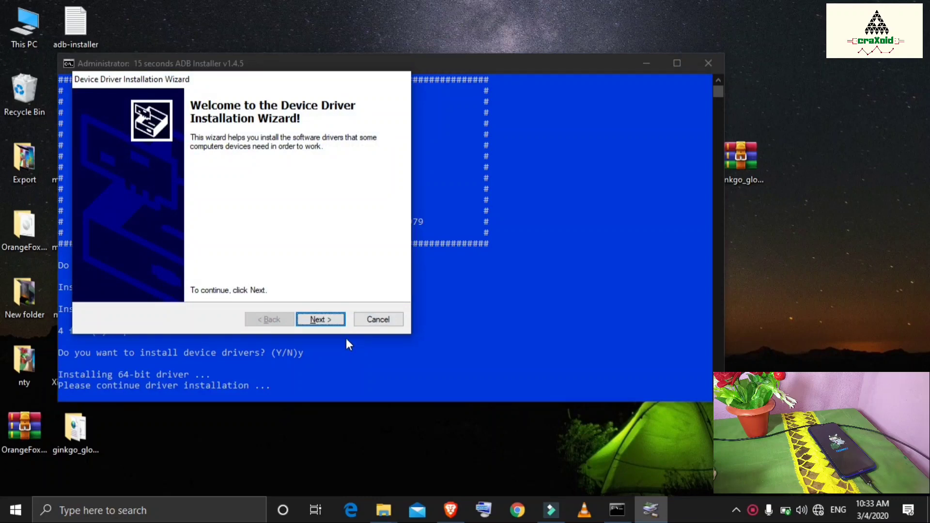
left_click(315, 321)
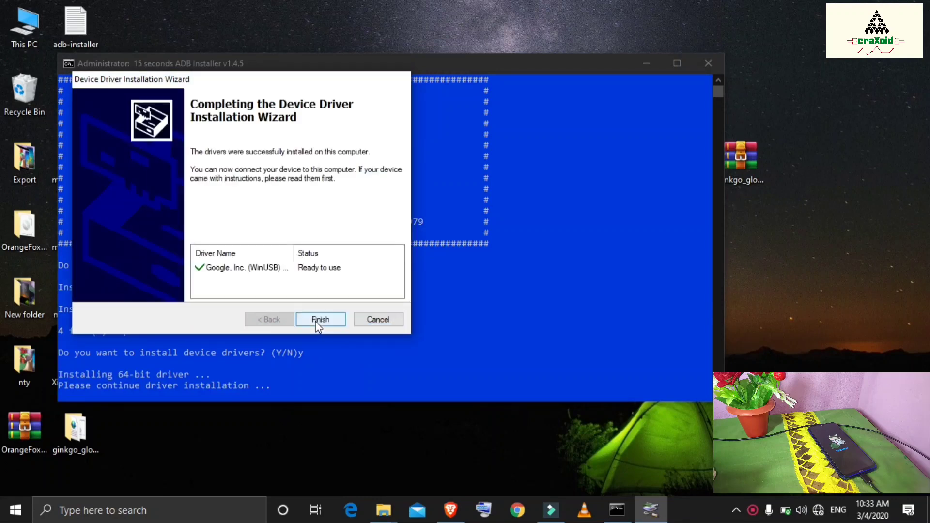
left_click(316, 321)
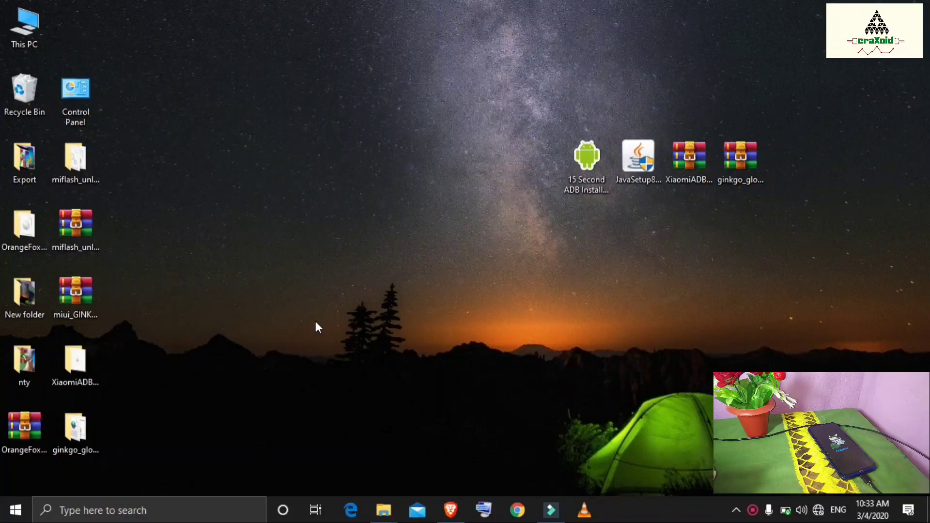
double_click(639, 160)
left_click(651, 180)
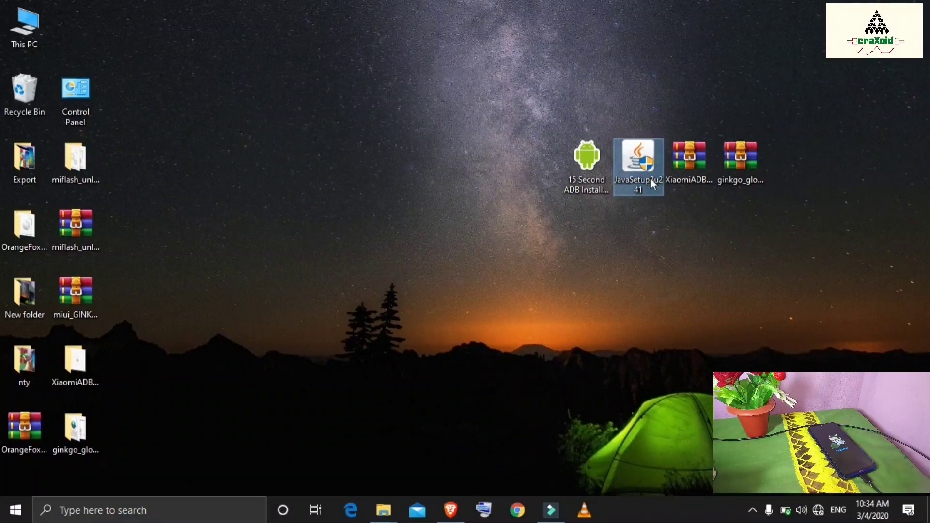
right_click(650, 179)
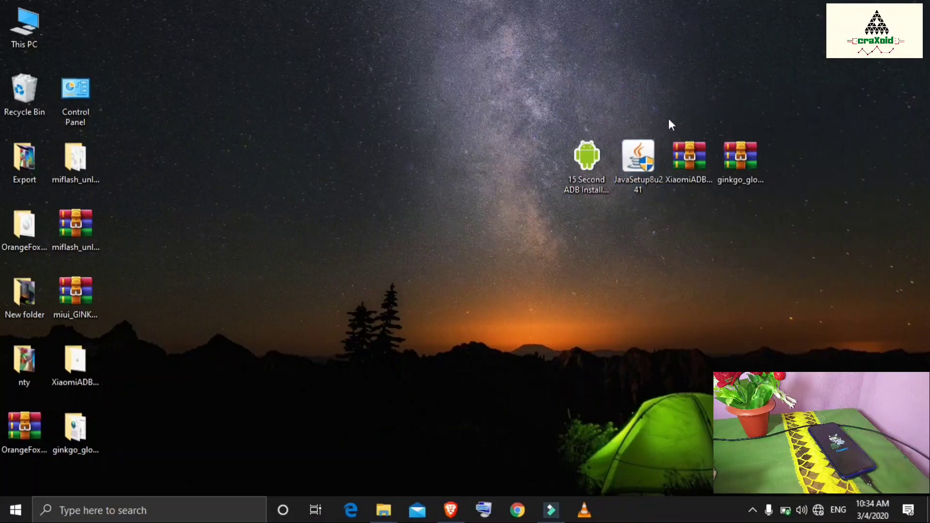
Move the extracted XiaomiADBFastbootTools and ginkgo global images folders on the desktop to sit beneath their matching archives
left_click(693, 158)
right_click(696, 156)
left_click_drag(75, 368, 687, 237)
left_click(740, 152)
right_click(742, 163)
left_click_drag(97, 429, 746, 232)
left_click(591, 228)
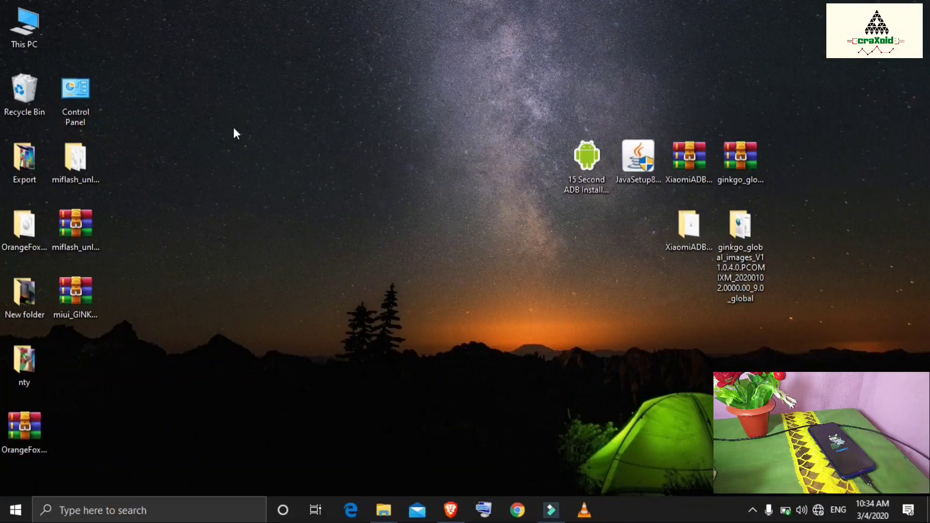
Browse to the adb folder on the C drive and open a command prompt in that location
double_click(32, 35)
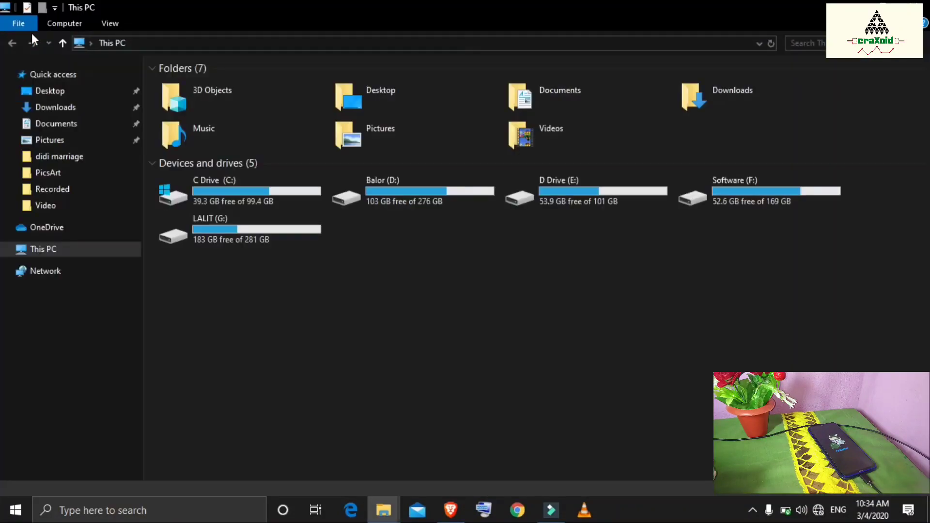
left_click(225, 190)
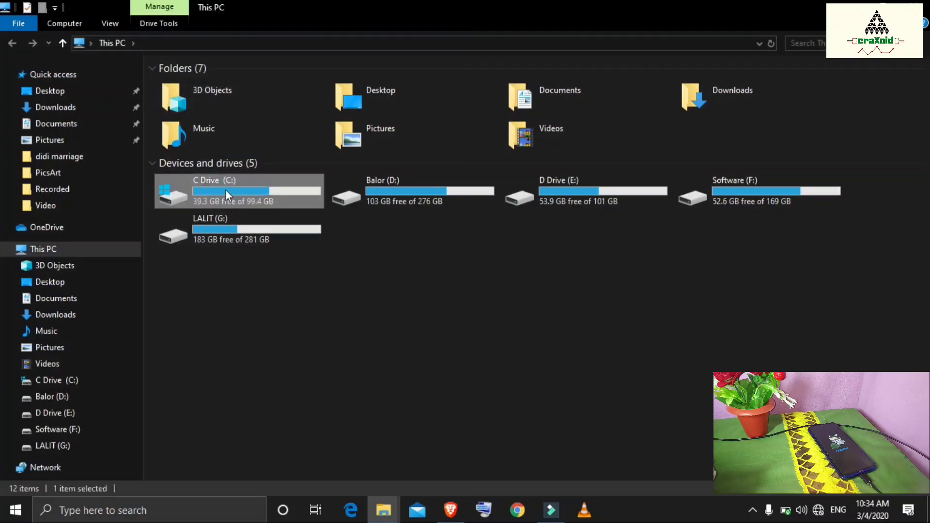
double_click(225, 190)
double_click(182, 85)
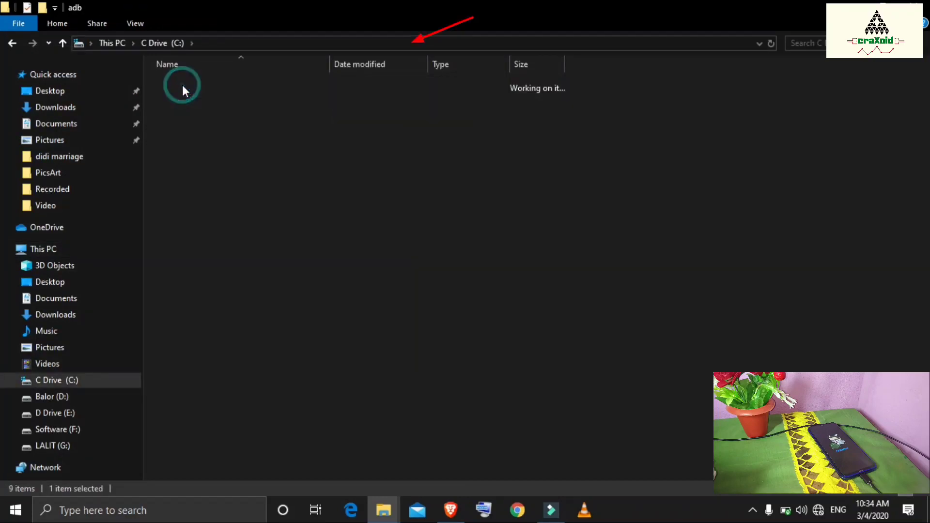
left_click(307, 44)
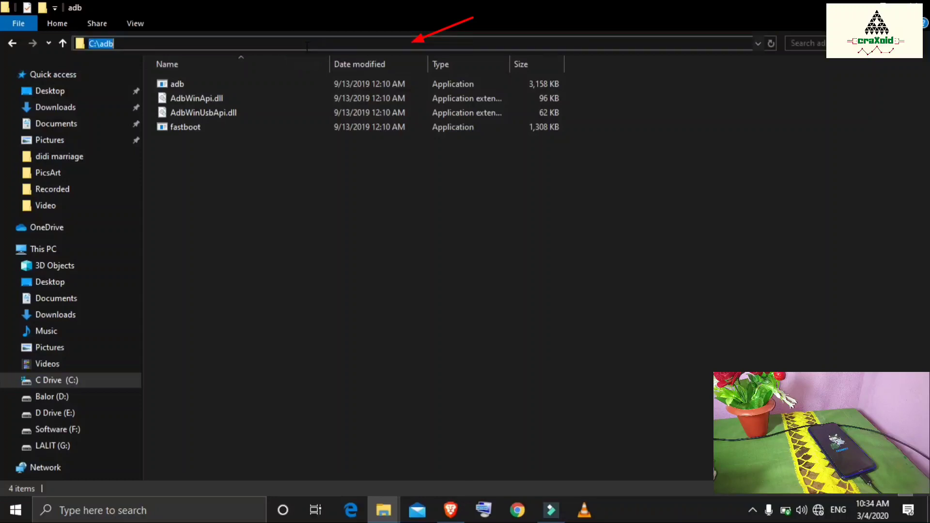
type("cmd")
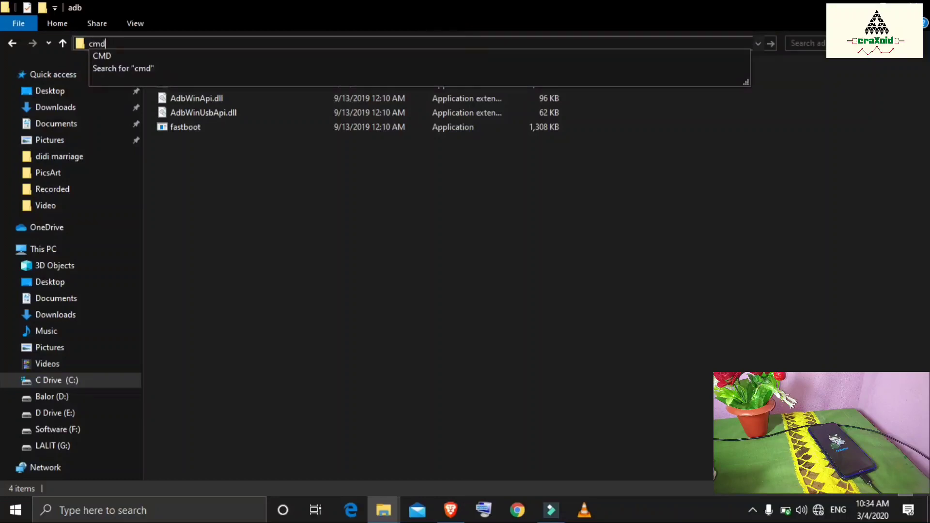
key("Return")
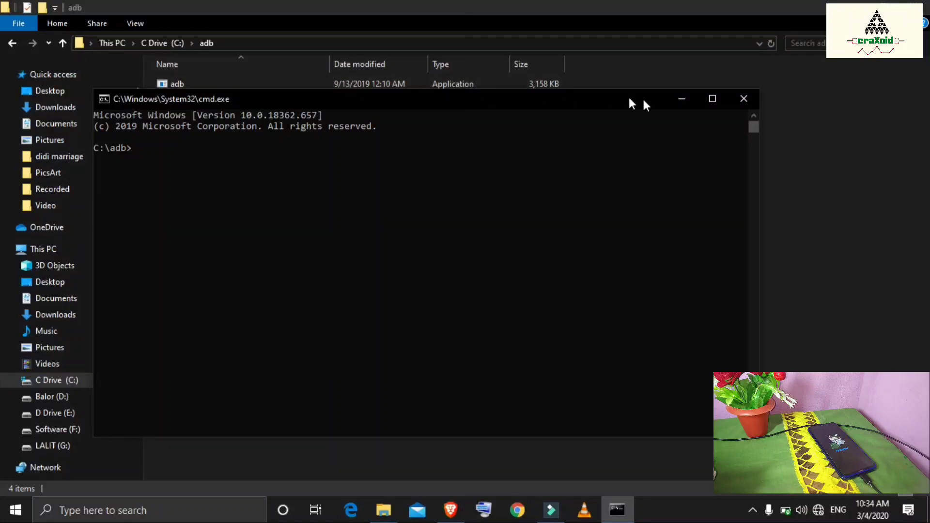
Maximize the command prompt and run "fastboot devices" to check for the connected phone
left_click(712, 101)
type("fast")
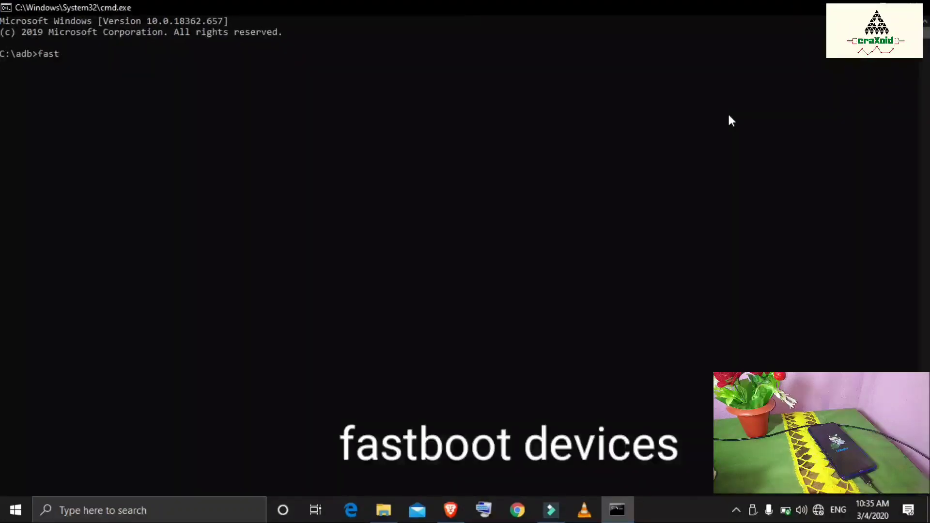
type("boot devices")
key("Return")
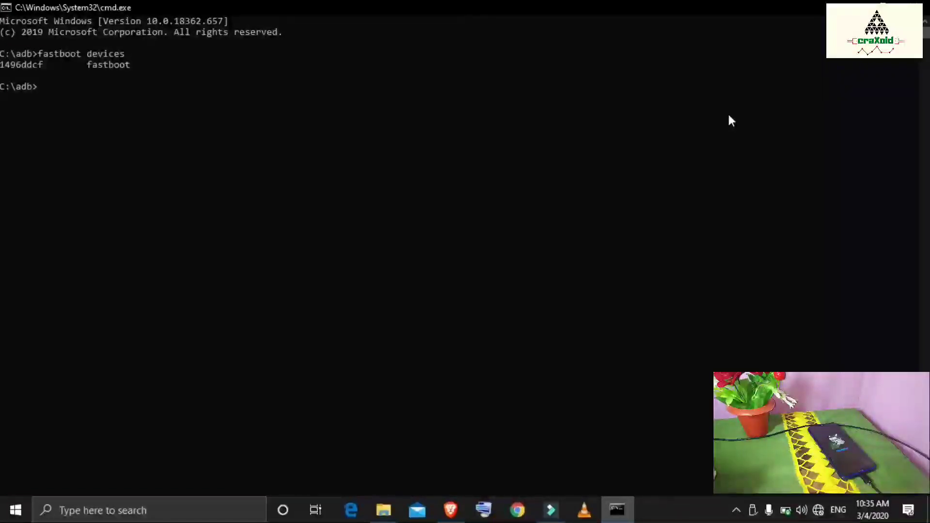
Run "fastboot oem device-info" and highlight the "Device unlocked" line in its output
type("fastboot")
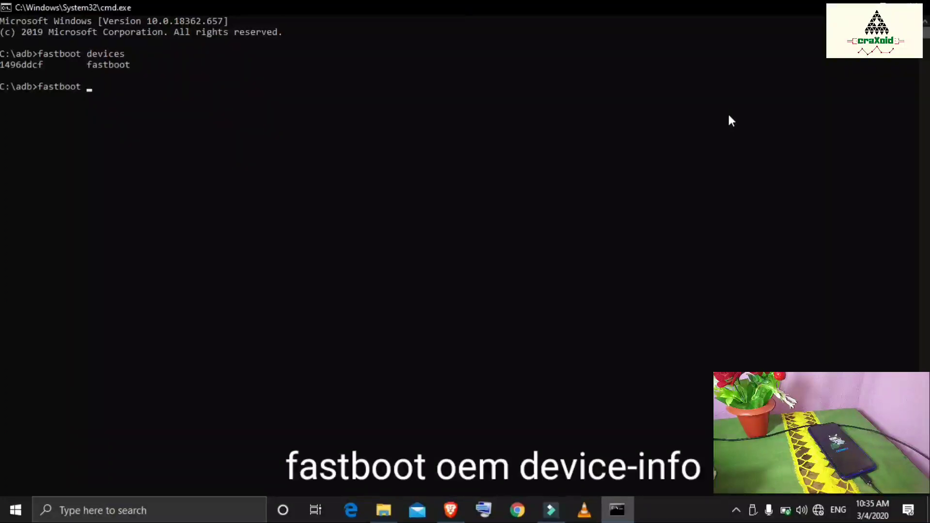
type(" oem device-info")
key("Return")
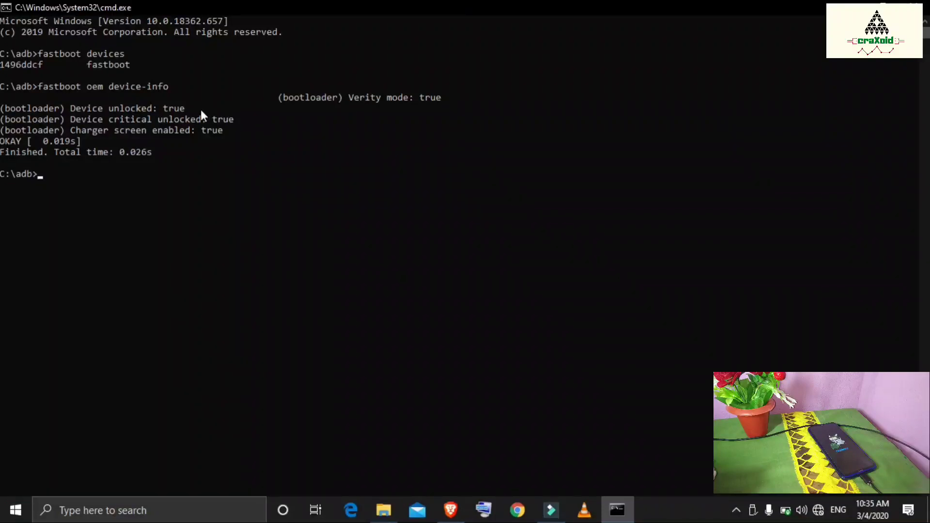
left_click_drag(195, 109, 97, 112)
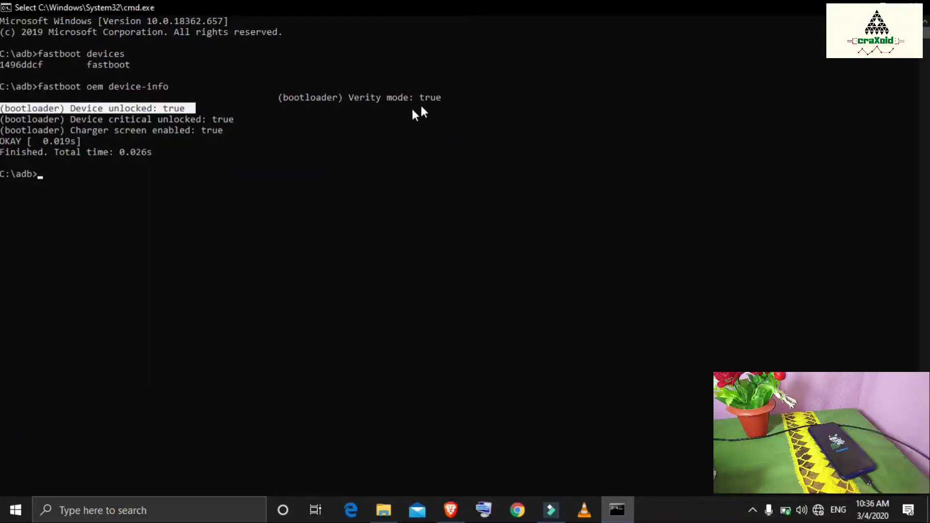
Exit the command prompt with "exit" and close the adb folder window
type("exir")
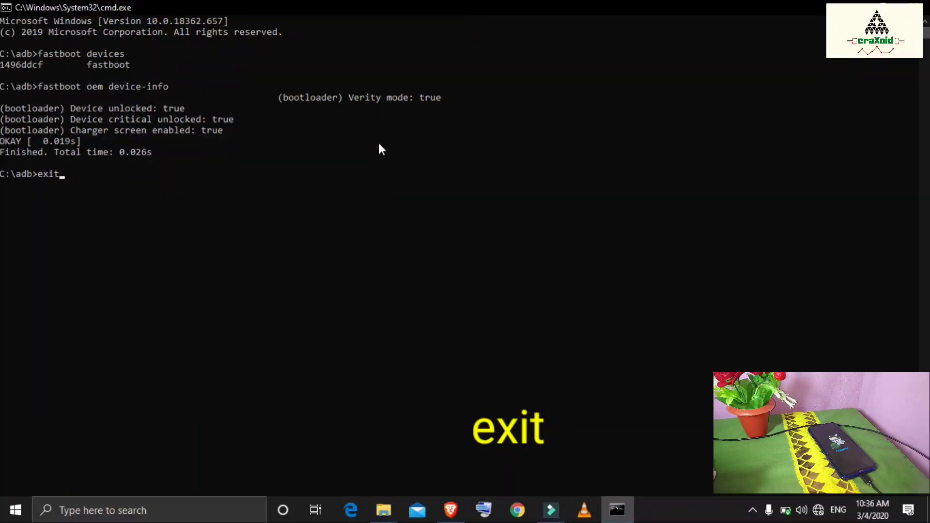
key("Return")
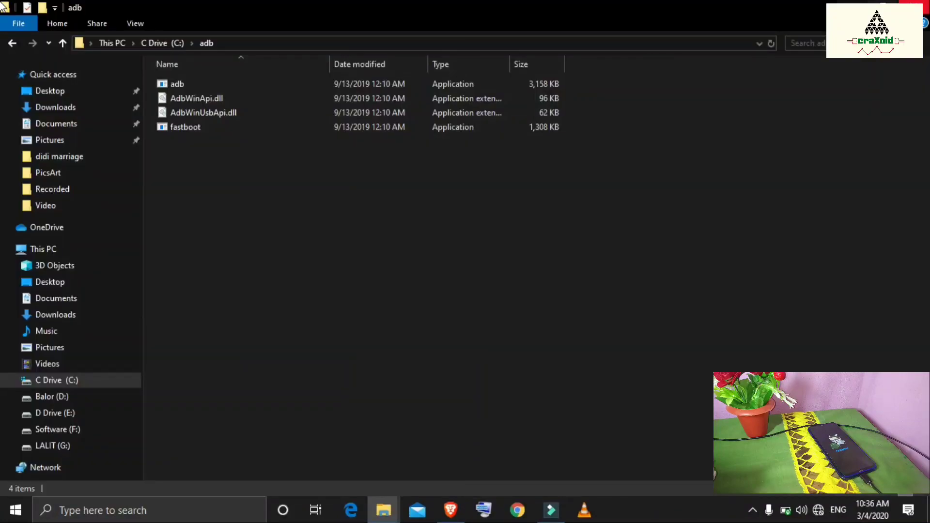
left_click(917, 8)
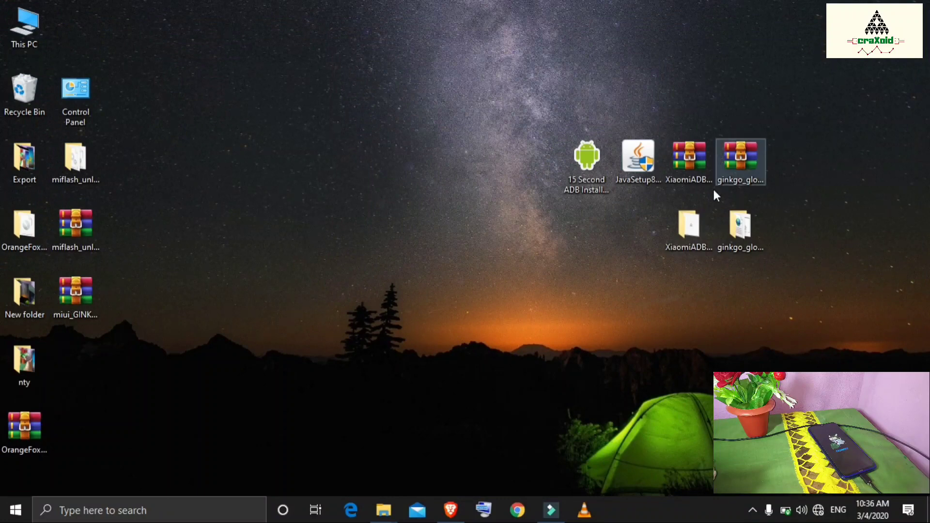
Launch XiaomiADBFastbootTools from the XiaomiADBFastbootTools-6.9-Windows folder and highlight the connection mode and bootloader state
double_click(683, 236)
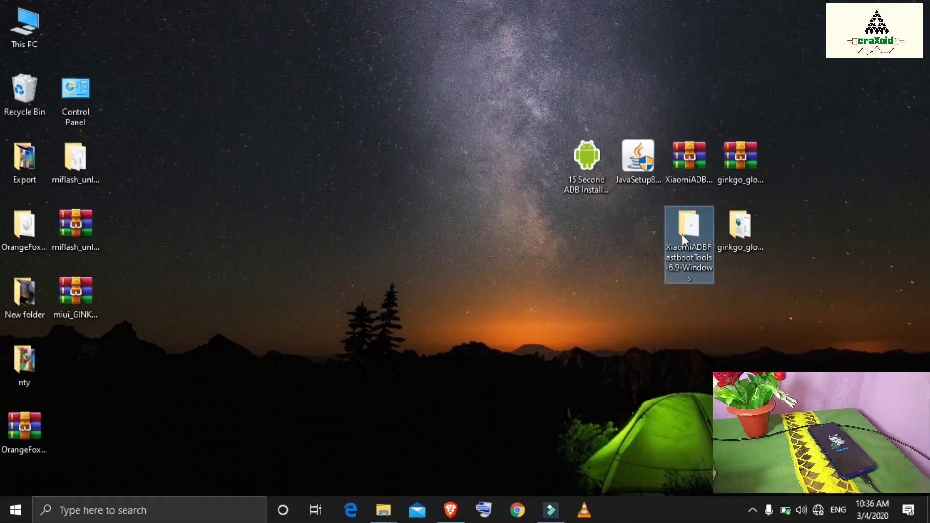
right_click(682, 234)
left_click(649, 115)
double_click(550, 147)
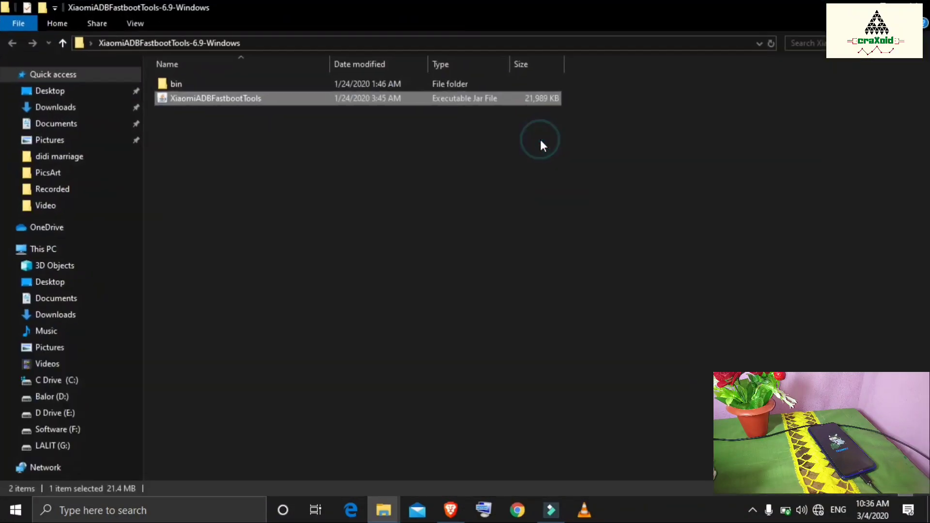
right_click(294, 94)
left_click(303, 99)
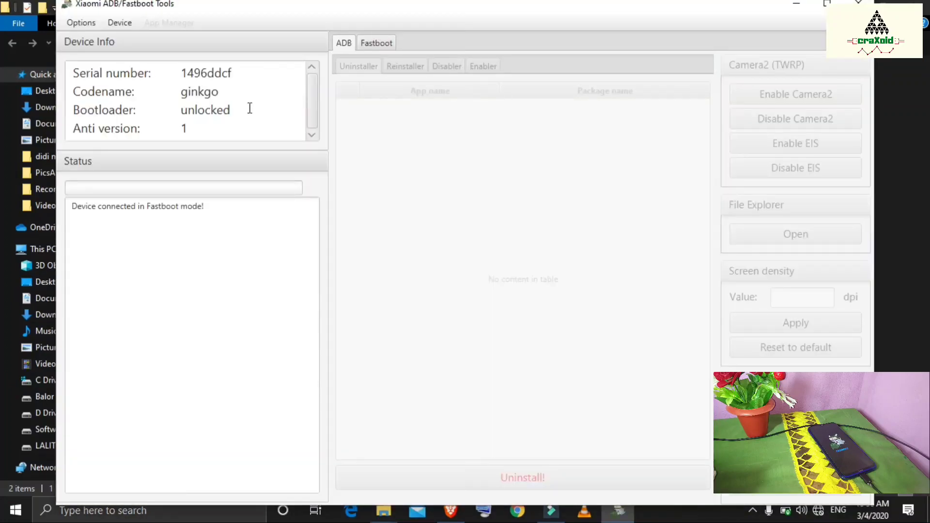
left_click_drag(205, 204, 143, 205)
left_click_drag(233, 114, 181, 110)
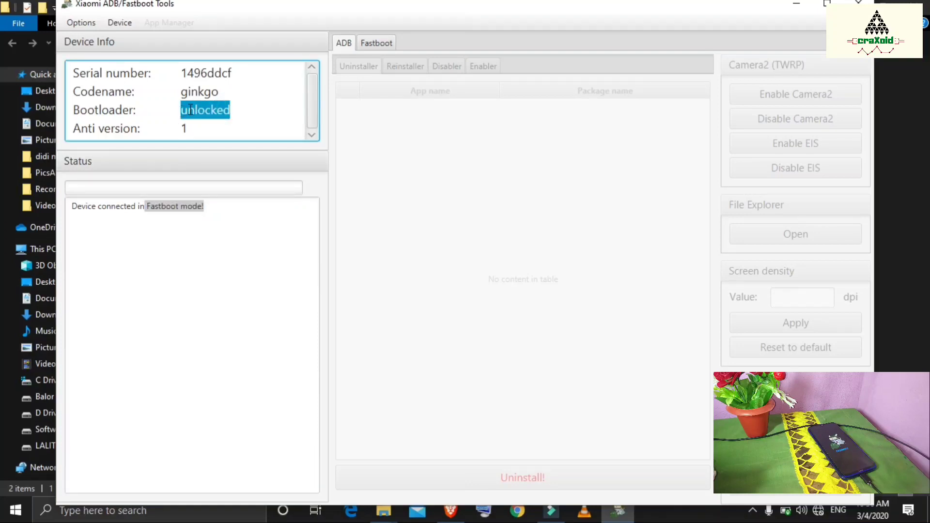
Select the Desktop folder ginkgo_global_images_V11.0.4.0.PCOMIXM_20200102.0000.00_9.0_global as the Fastboot ROM to flash
left_click(374, 44)
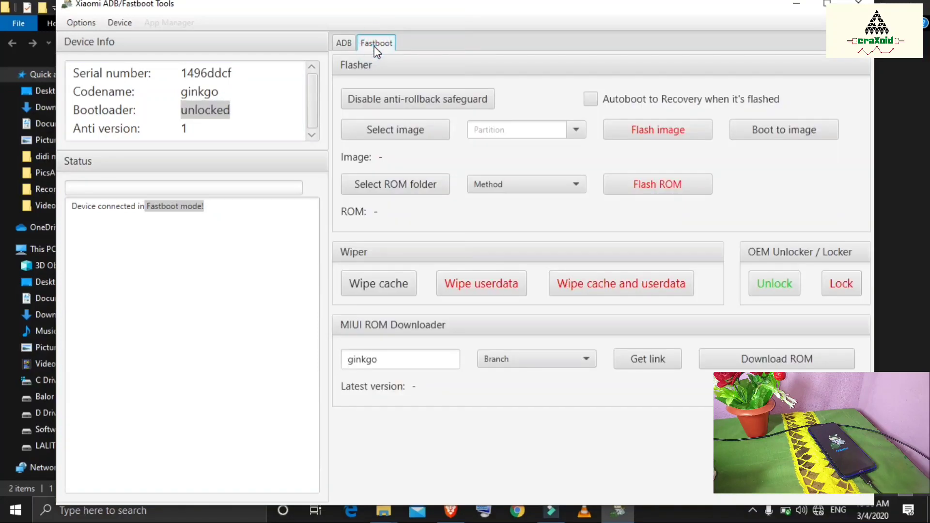
left_click(421, 184)
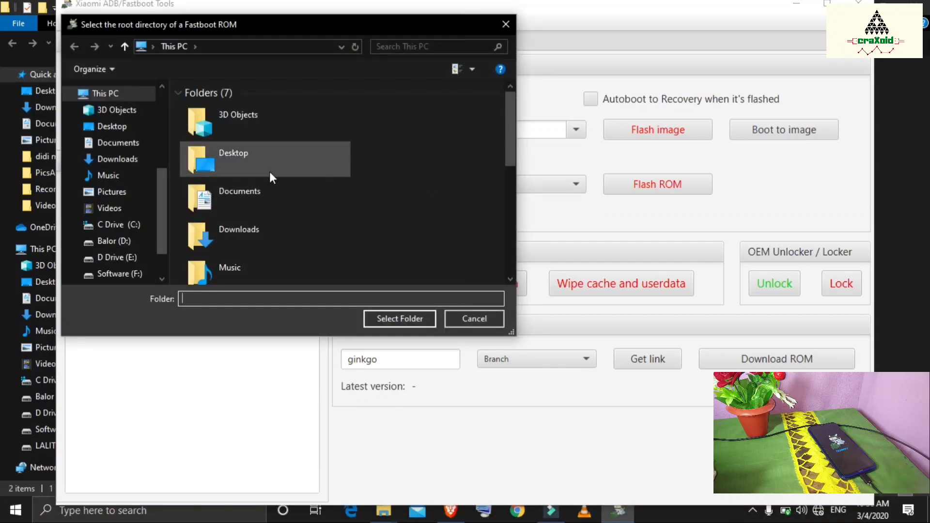
left_click(124, 130)
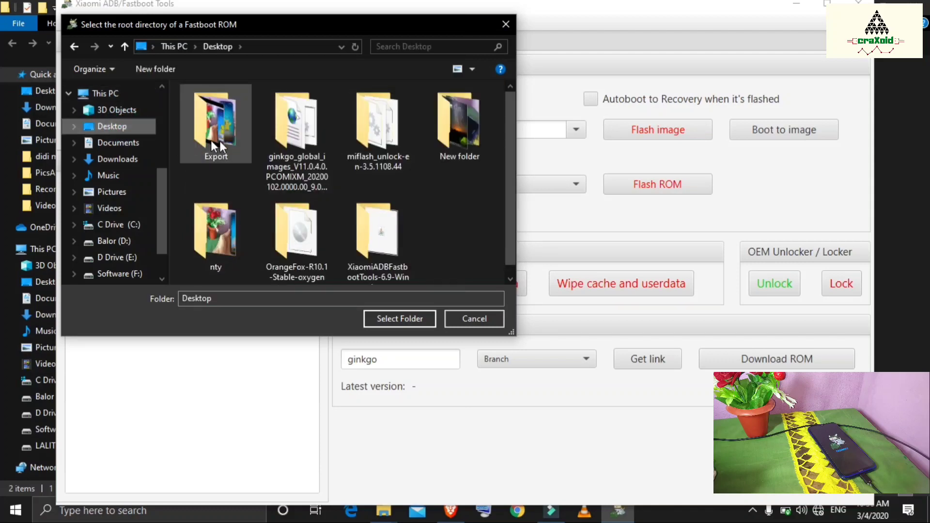
left_click(296, 143)
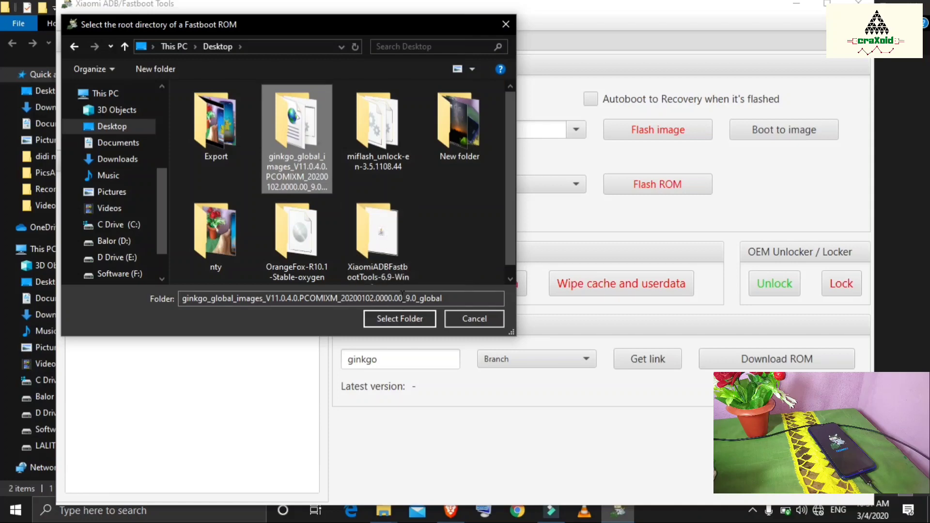
left_click(401, 321)
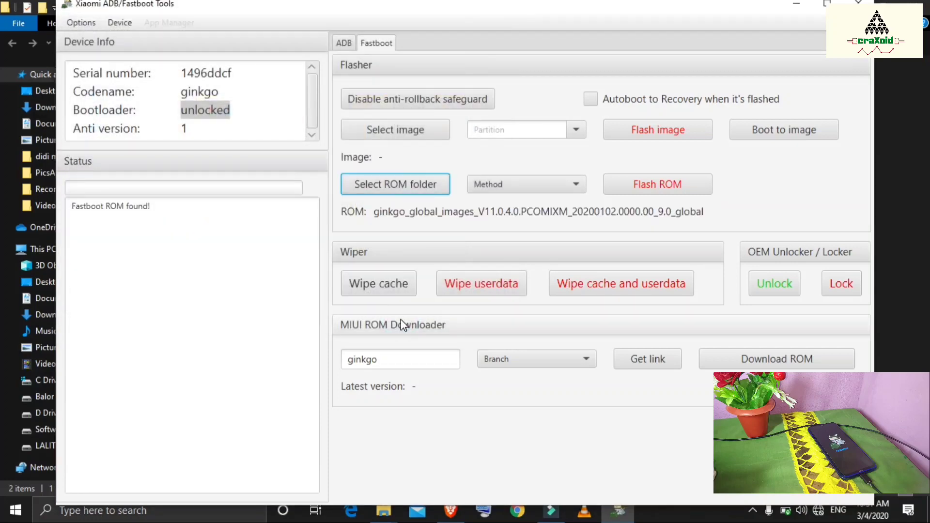
Set the ROM flashing method to Clean install, start flashing the ROM and confirm the operation
key("Tab")
key("Tab")
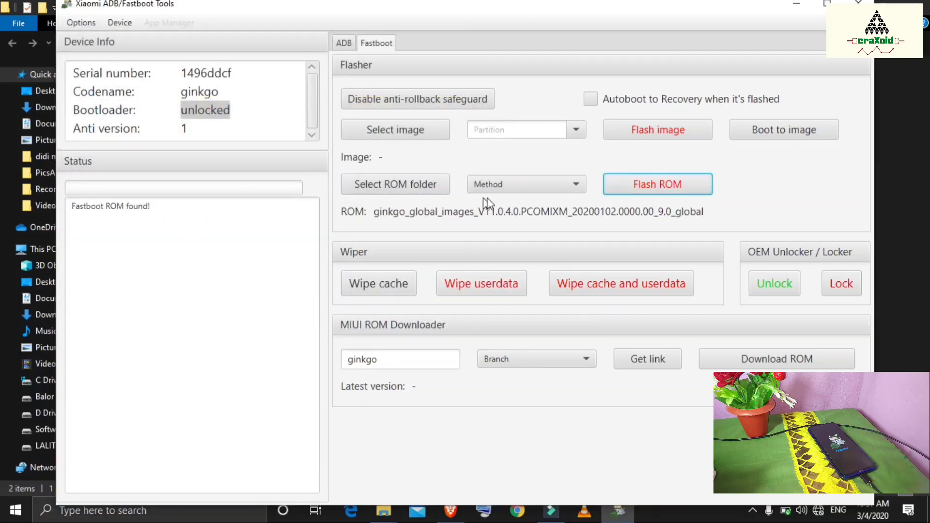
left_click(572, 193)
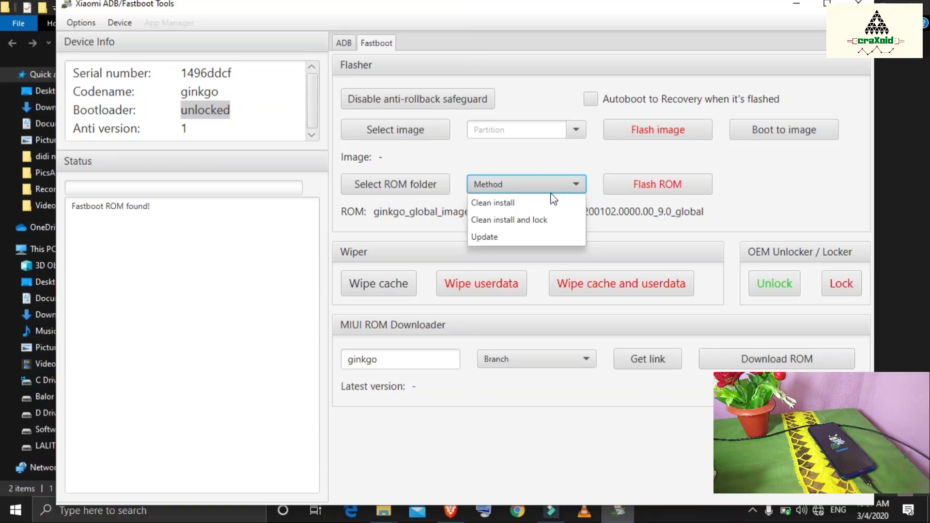
left_click(521, 207)
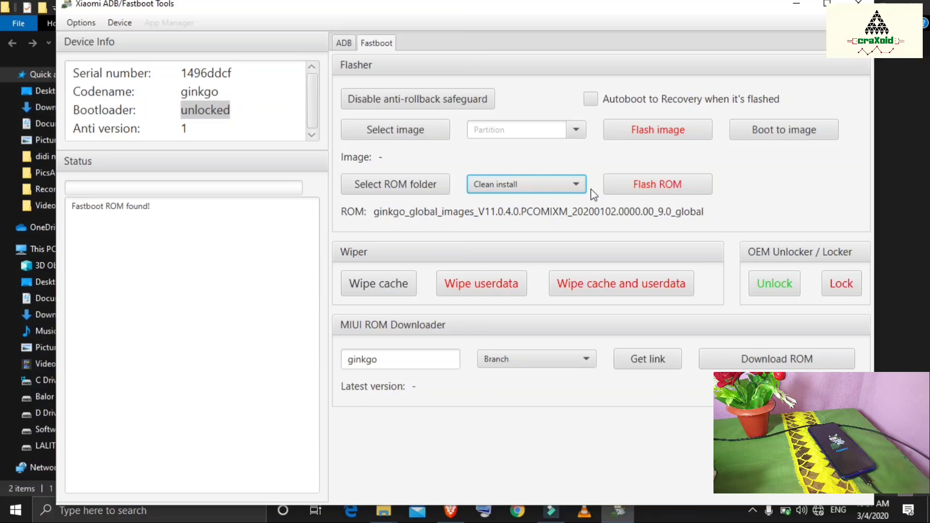
left_click(634, 186)
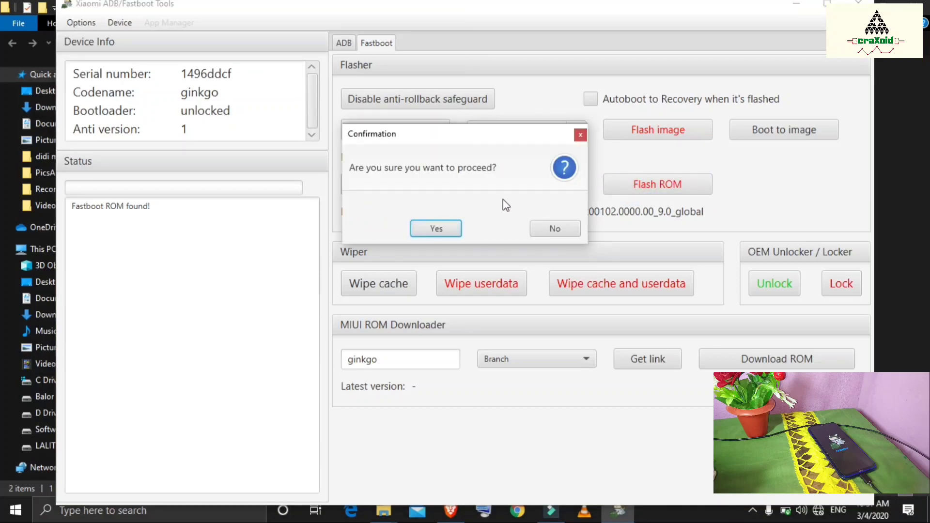
left_click(436, 229)
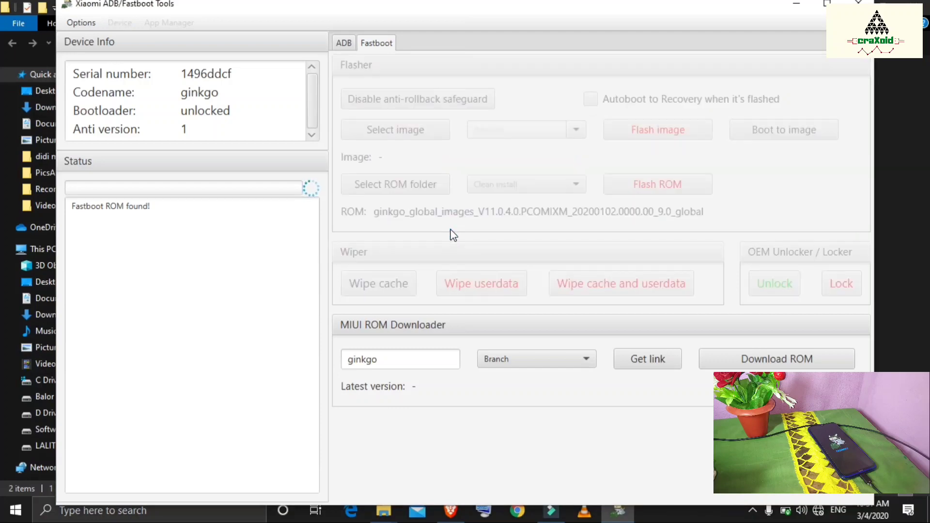
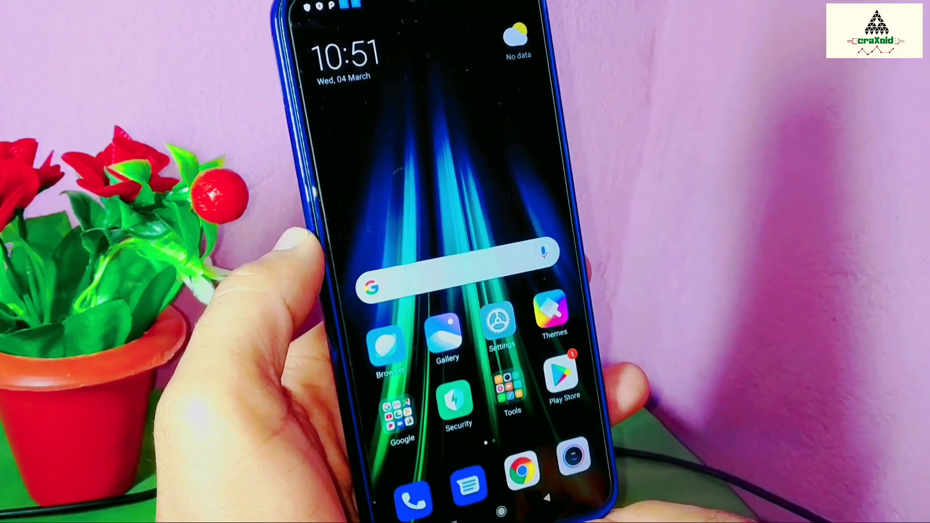
mouse_move(576, 395)
left_mouse_down()
mouse_move(436, 395)
mouse_move(624, 385)
left_mouse_up()
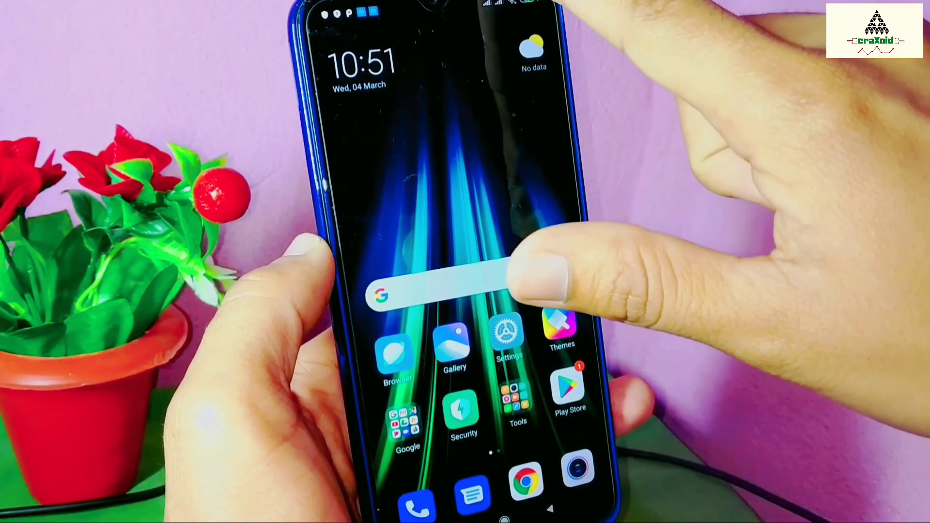
left_click_drag(518, 20, 513, 290)
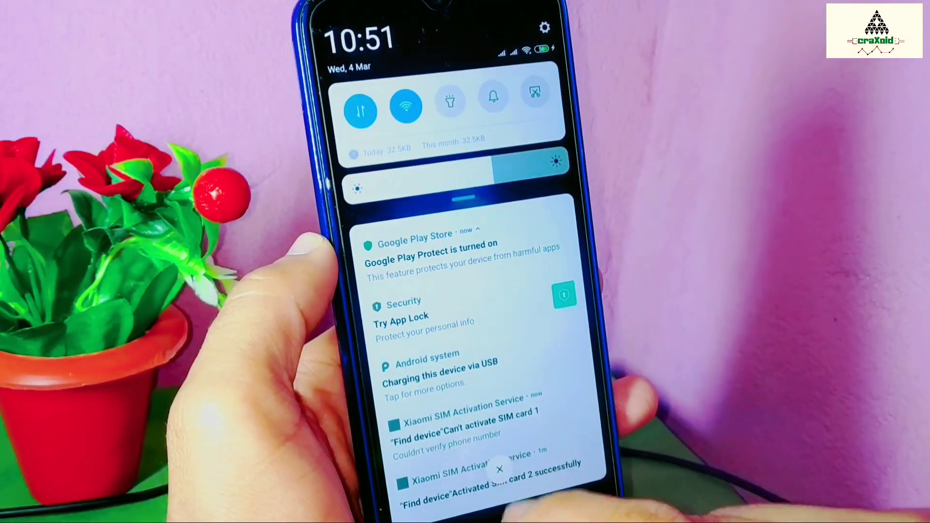
left_click_drag(533, 436, 562, 334)
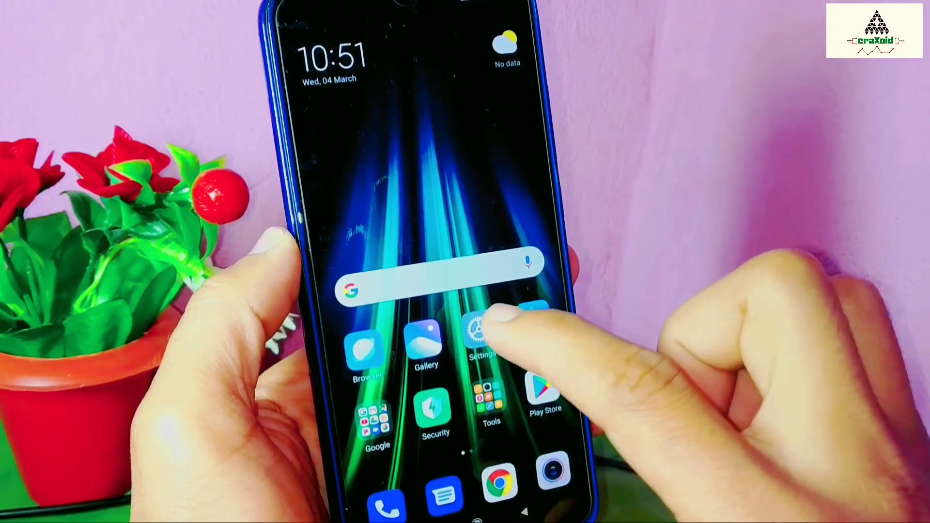
left_click(480, 331)
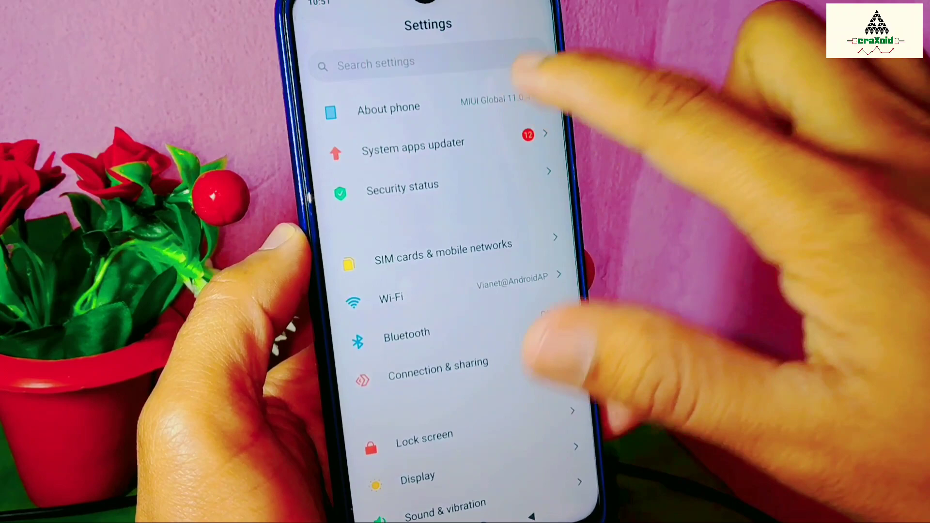
left_click(489, 104)
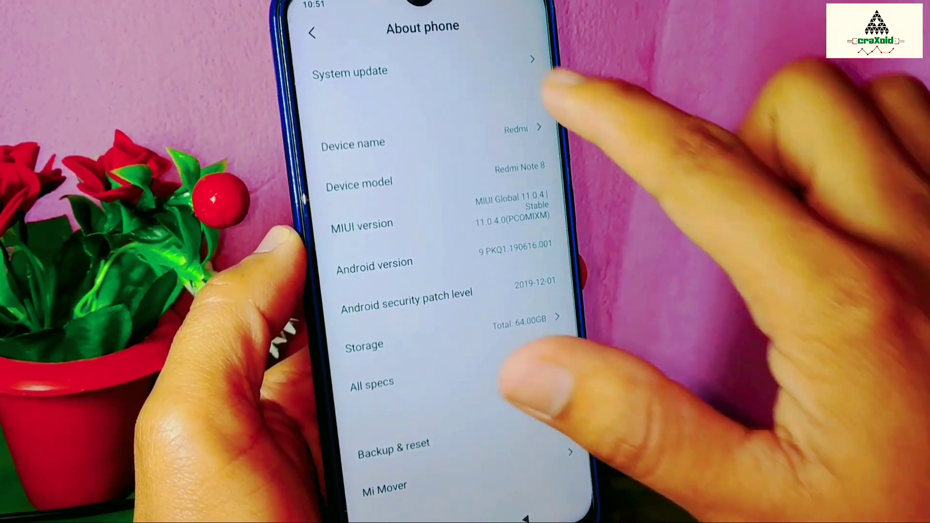
left_click(508, 63)
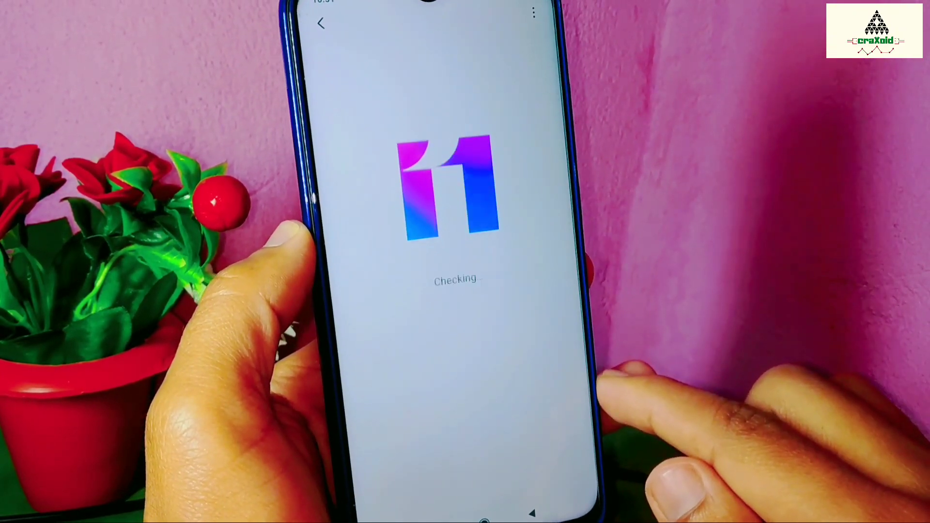